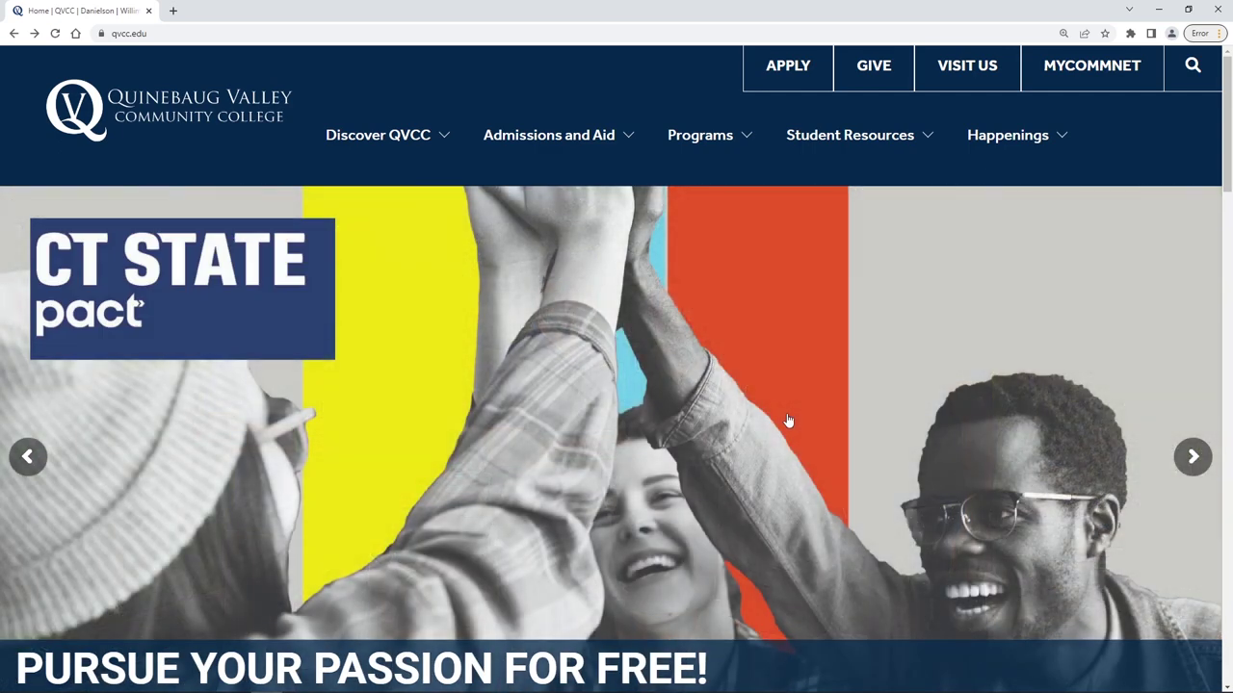
Open the college's Library page from the student resources and go to its Find Articles database list
mouse_move(838, 131)
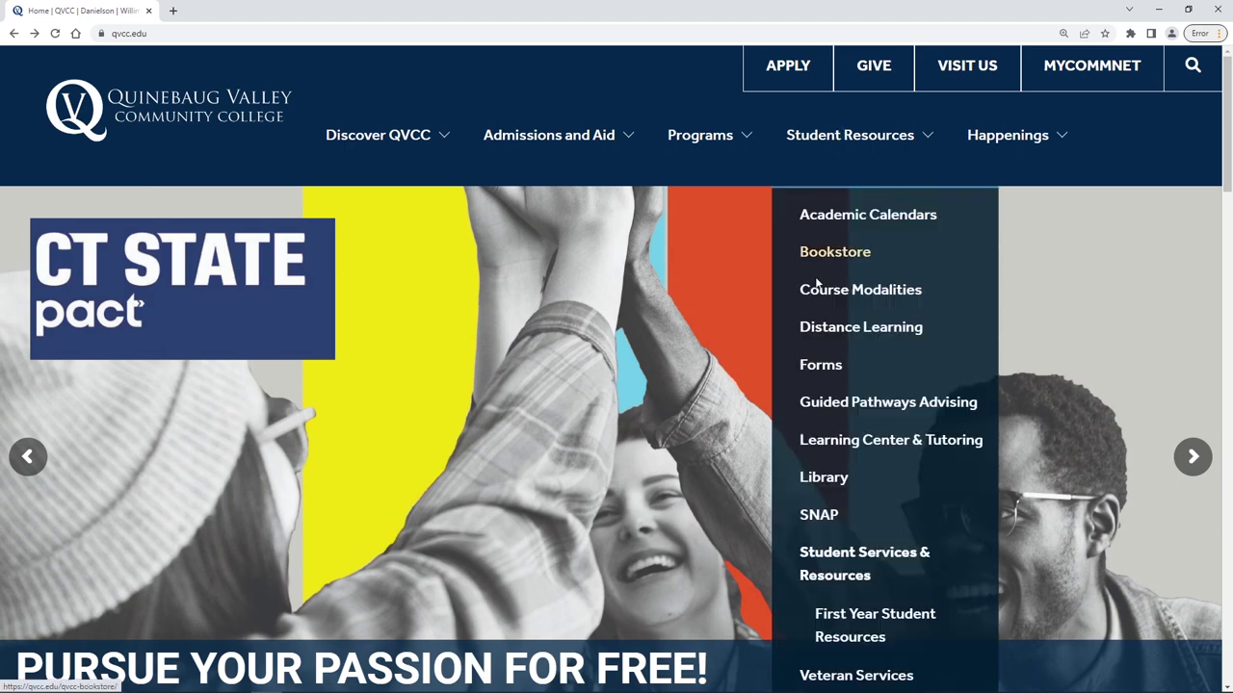
left_click(828, 480)
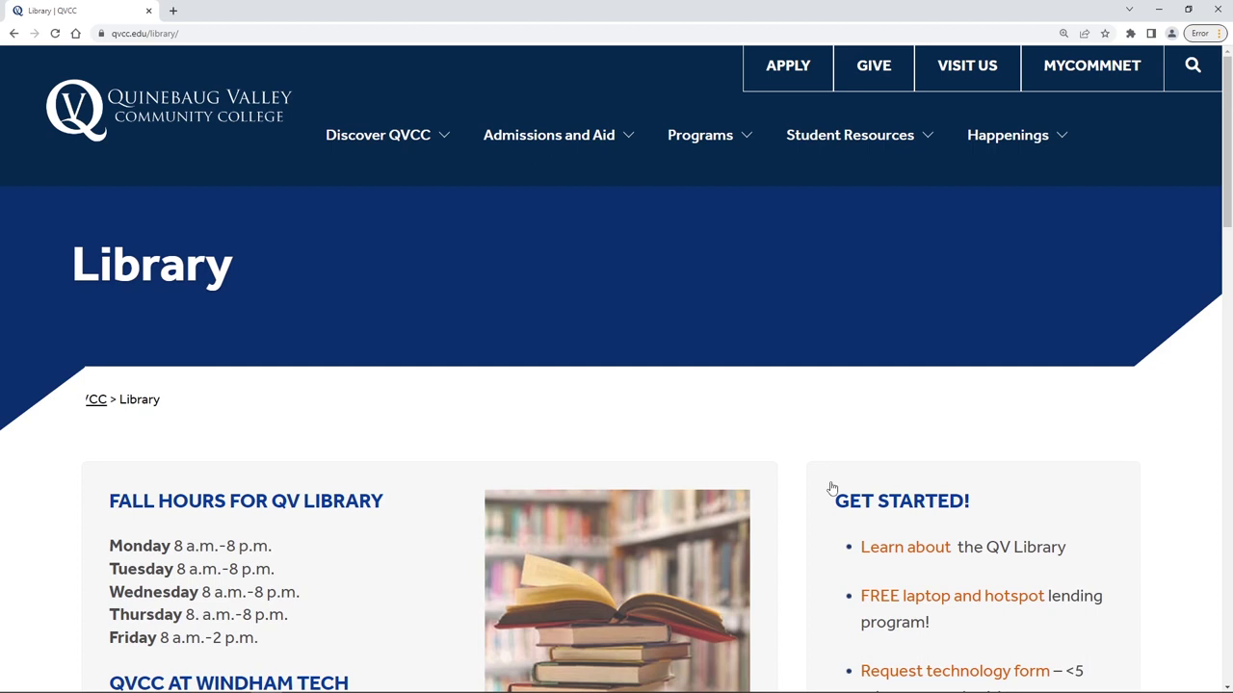
scroll(415, 418, "down", 1)
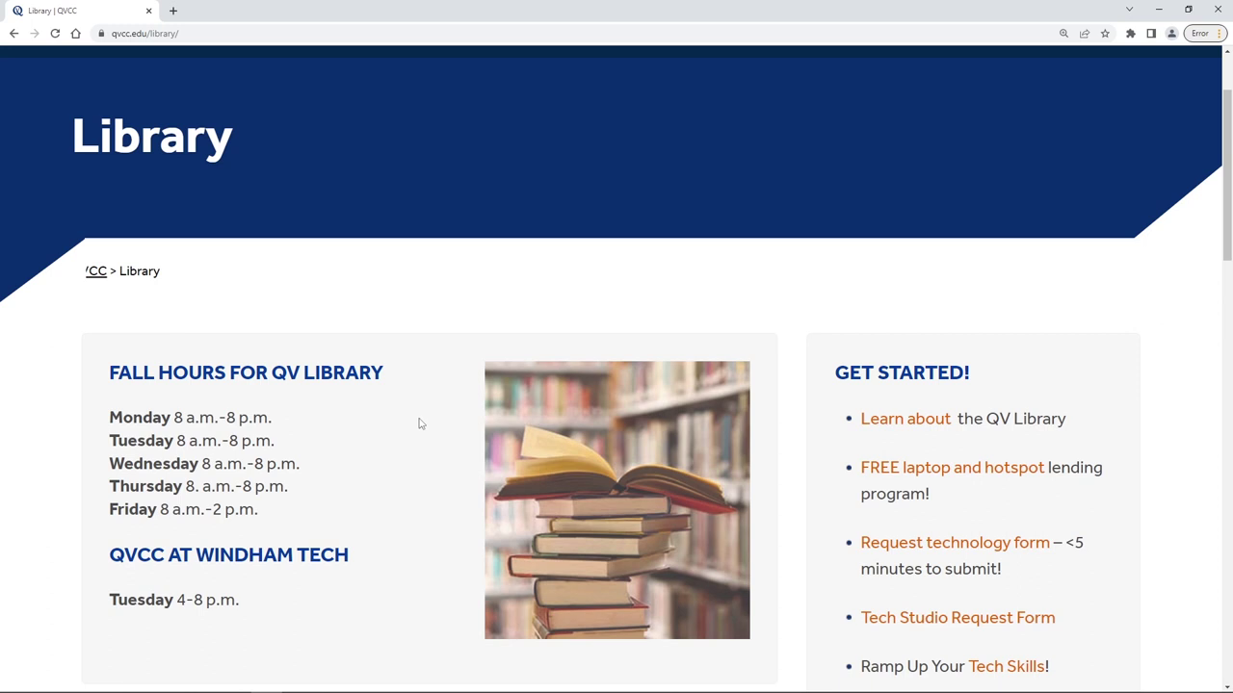
scroll(419, 424, "down", 5)
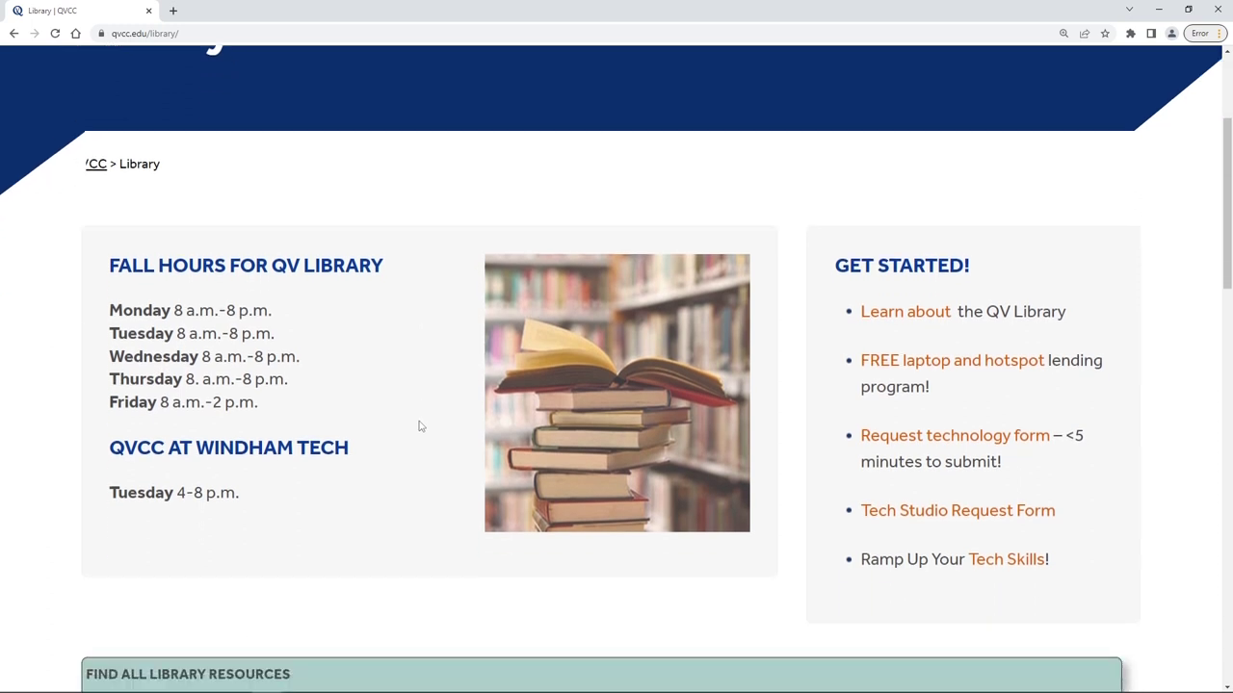
scroll(420, 428, "down", 1)
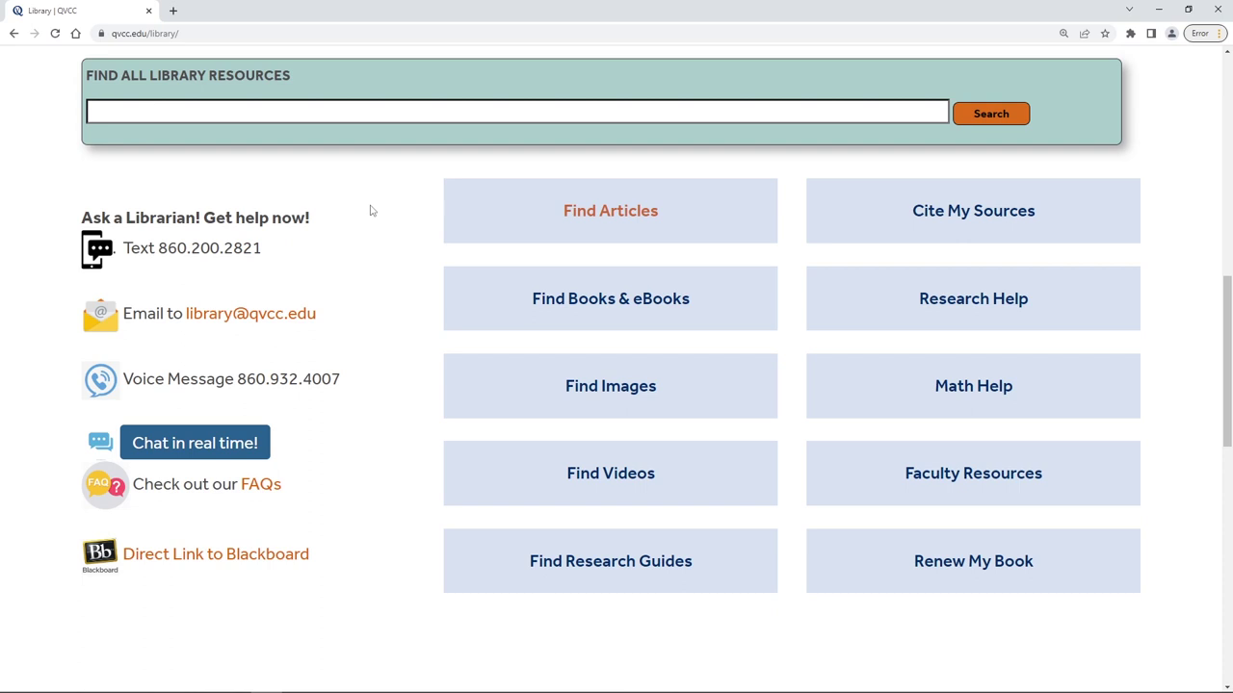
left_click(638, 219)
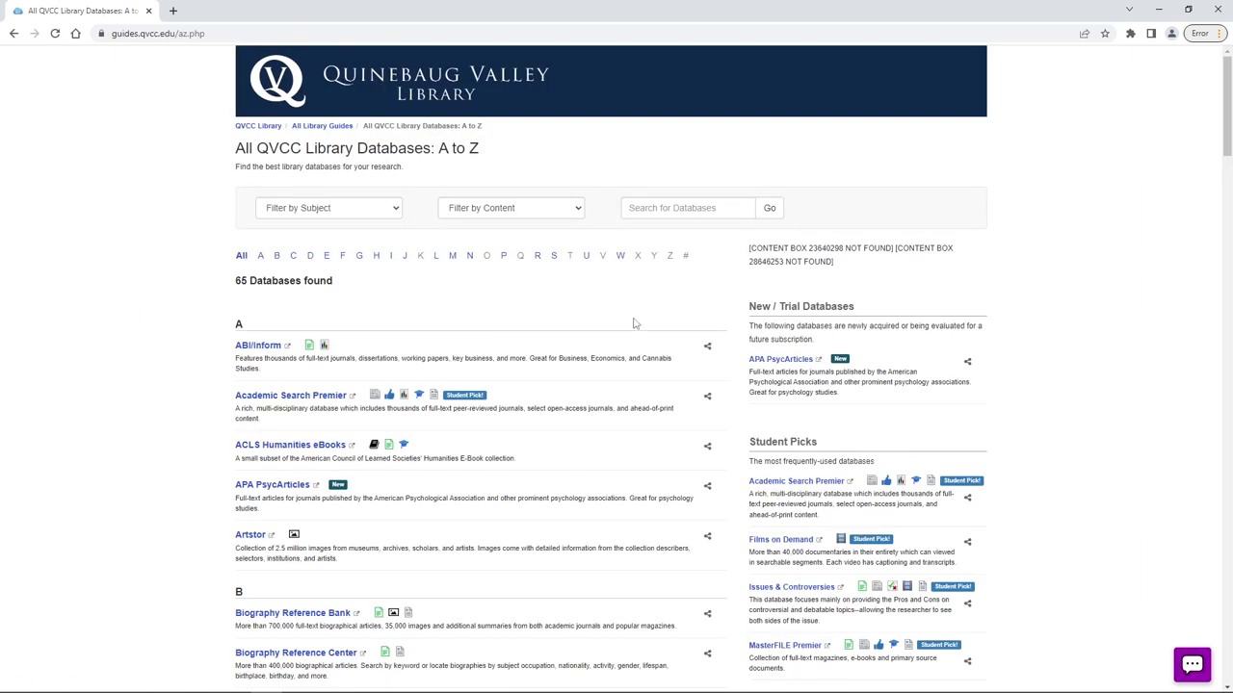
Open the Academic Search Premier database and search it for "higher education tuition"
left_click(1079, 597)
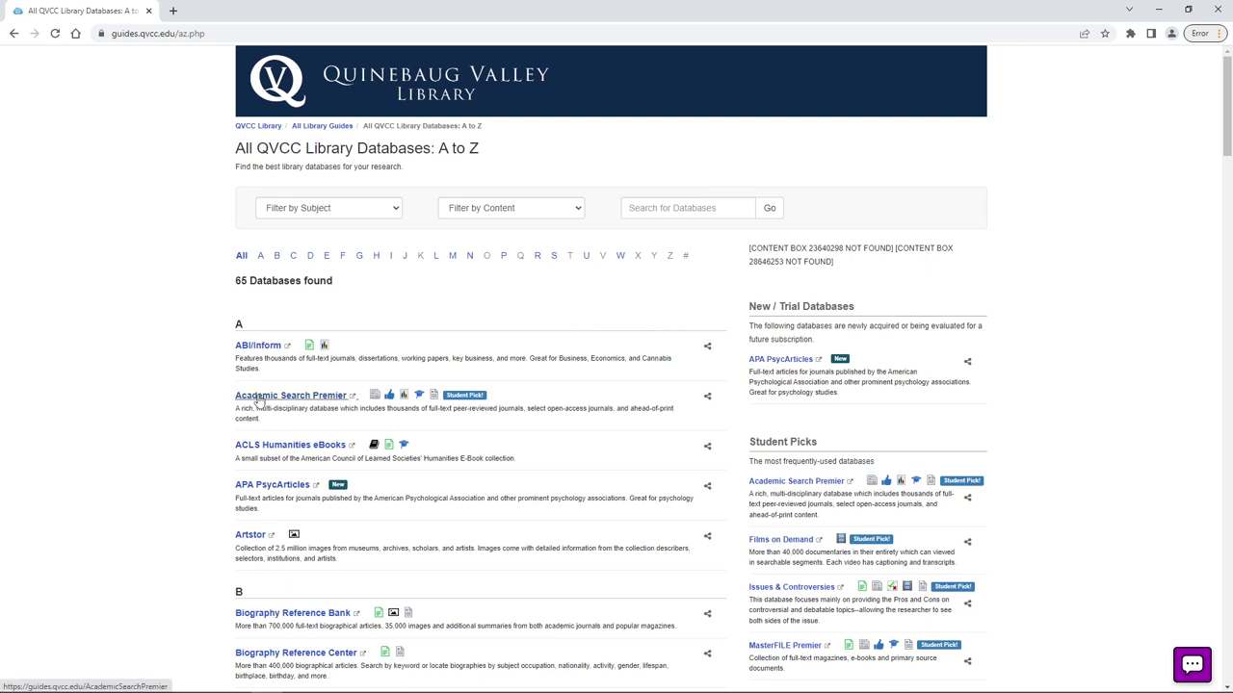
left_click(794, 481)
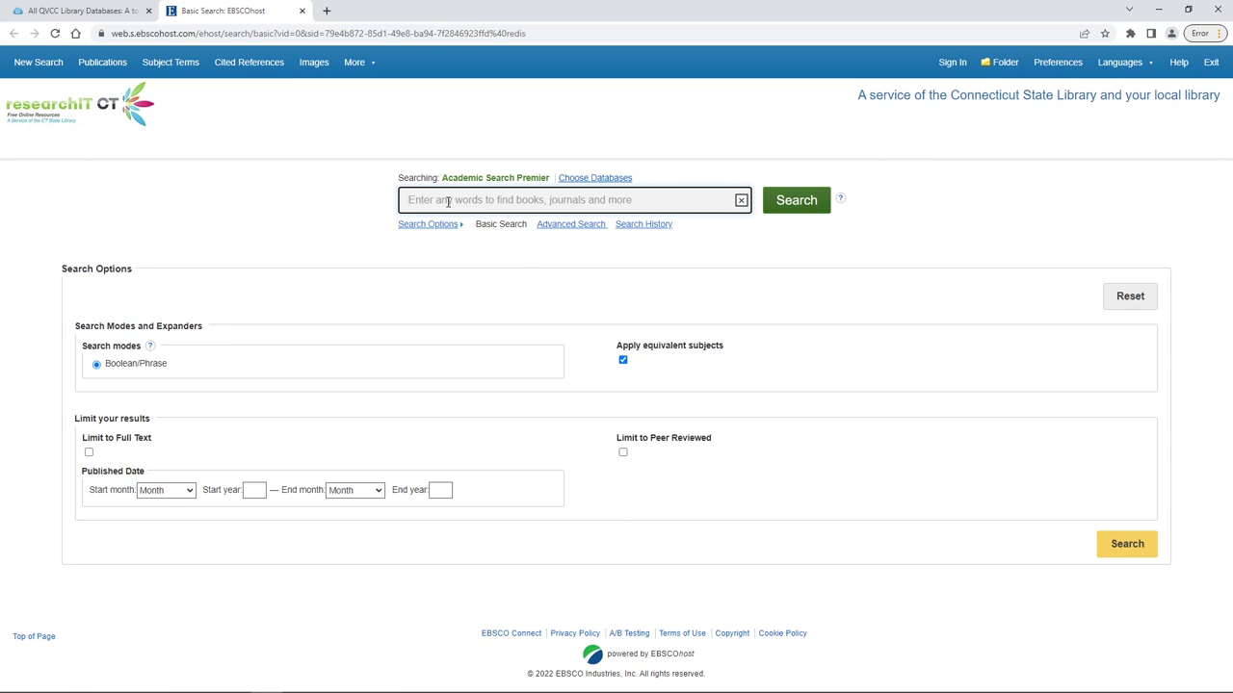
type("higher education")
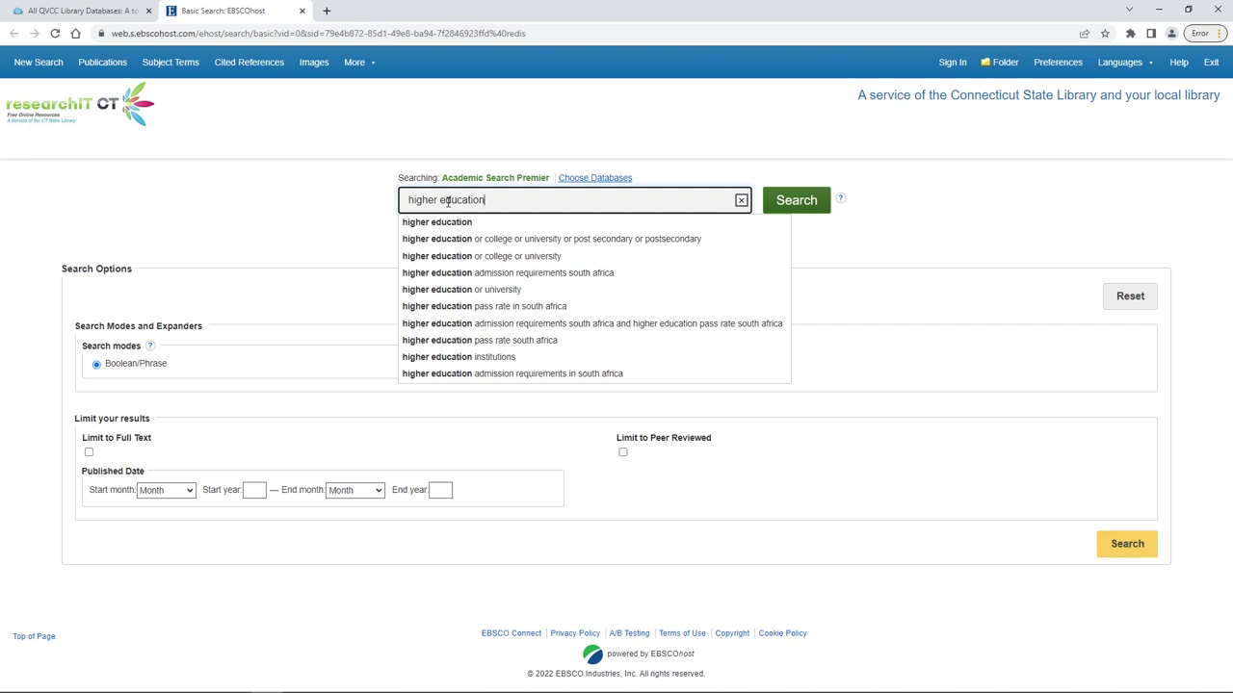
type("tut")
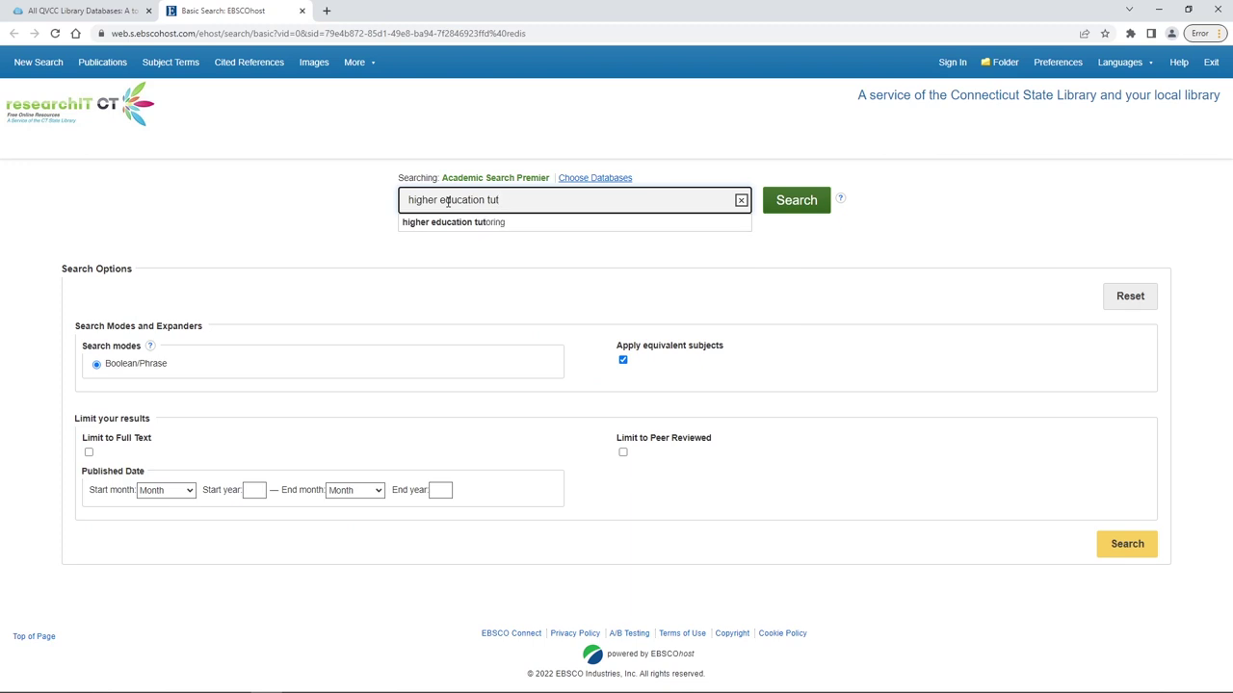
type("ui")
key("BackSpace")
key("BackSpace")
type("ion")
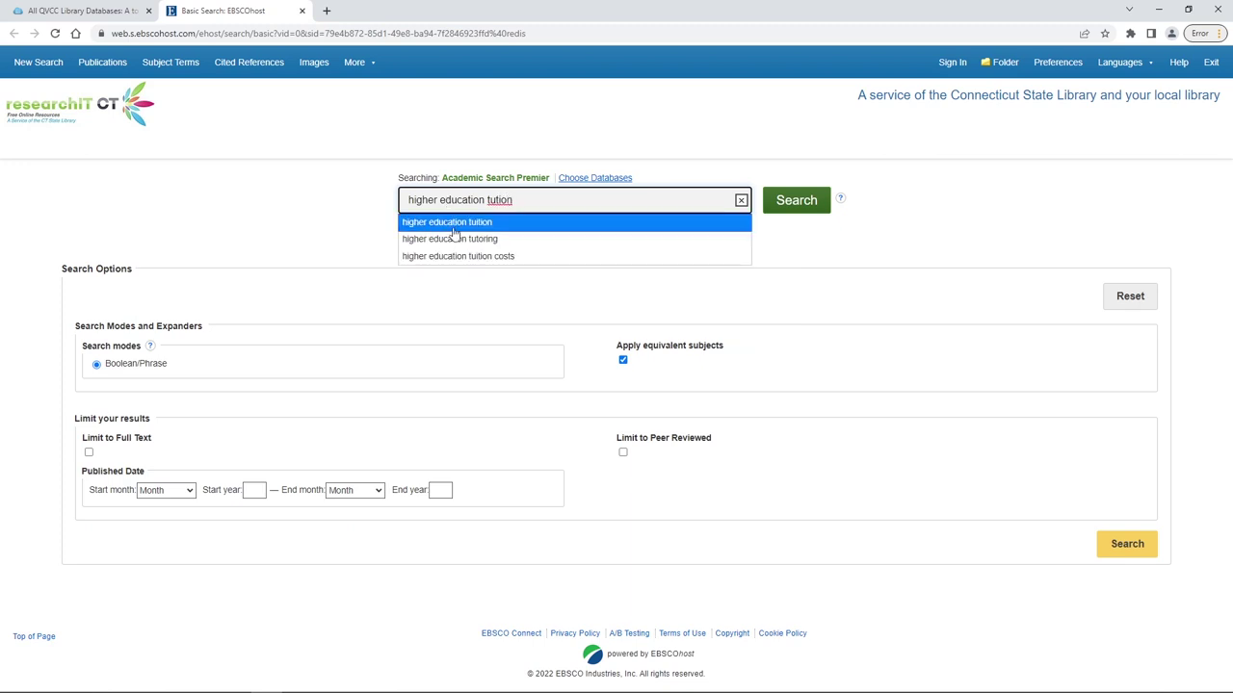
left_click(454, 226)
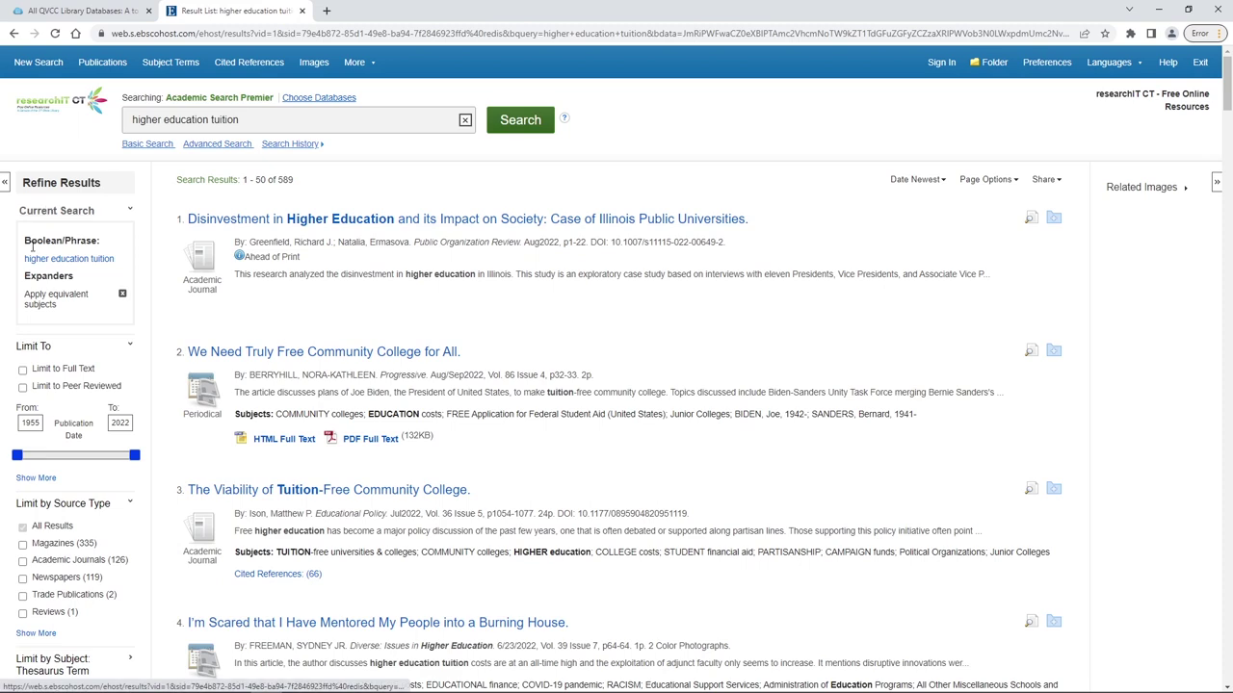
Limit the search results to full text and set the publication start year to 2017
left_click(22, 370)
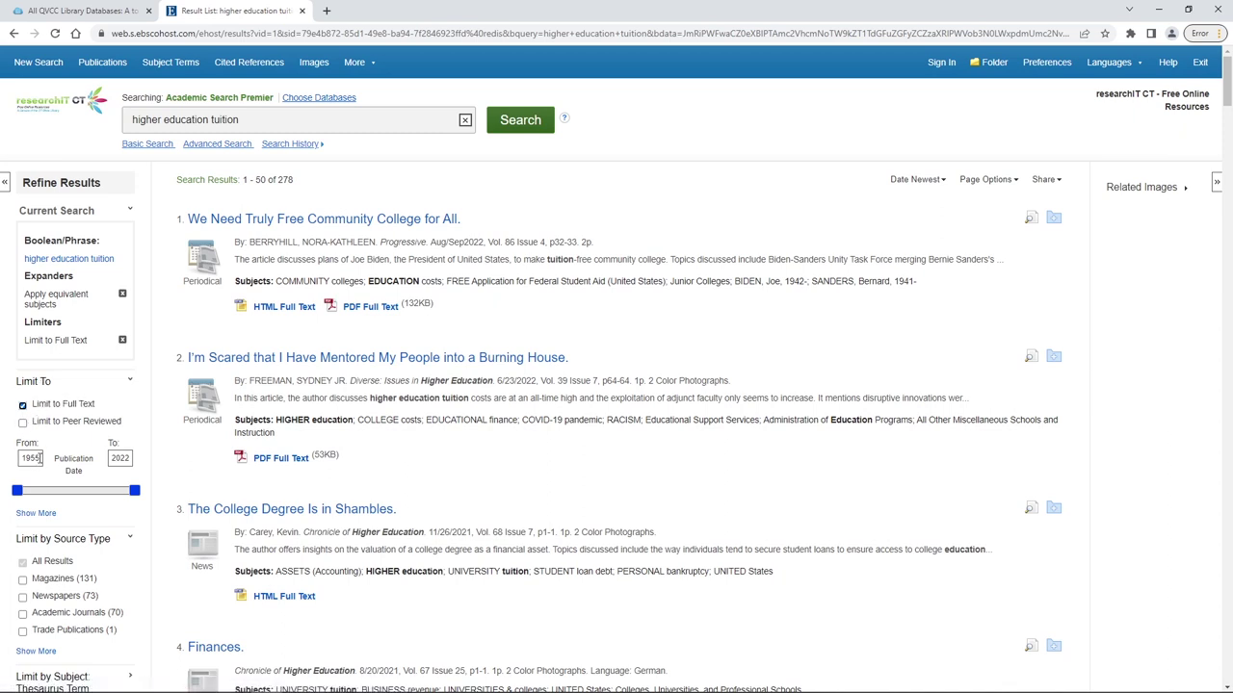
mouse_move(18, 493)
left_mouse_down()
mouse_move(121, 494)
mouse_move(17, 493)
left_mouse_up()
double_click(21, 459)
type("2017")
key("Return")
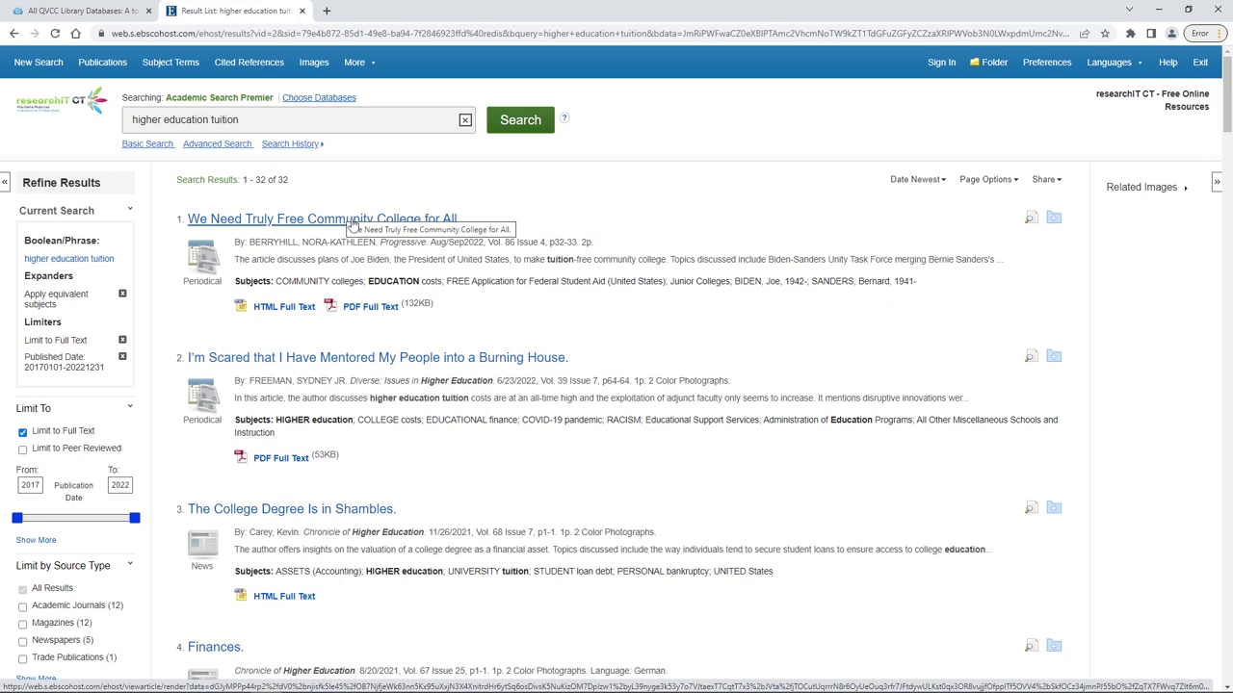
Open the record of "We Need Truly Free Community College for All" and review its abstract
left_click(353, 221)
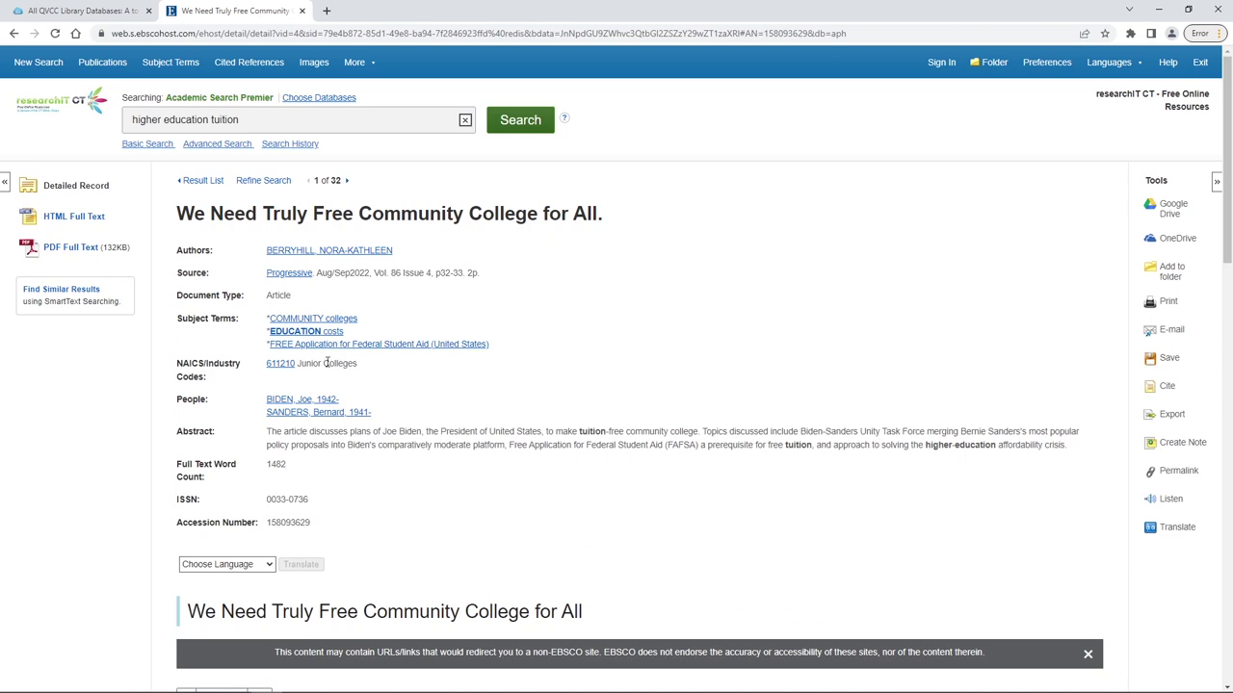
left_click_drag(266, 431, 1074, 453)
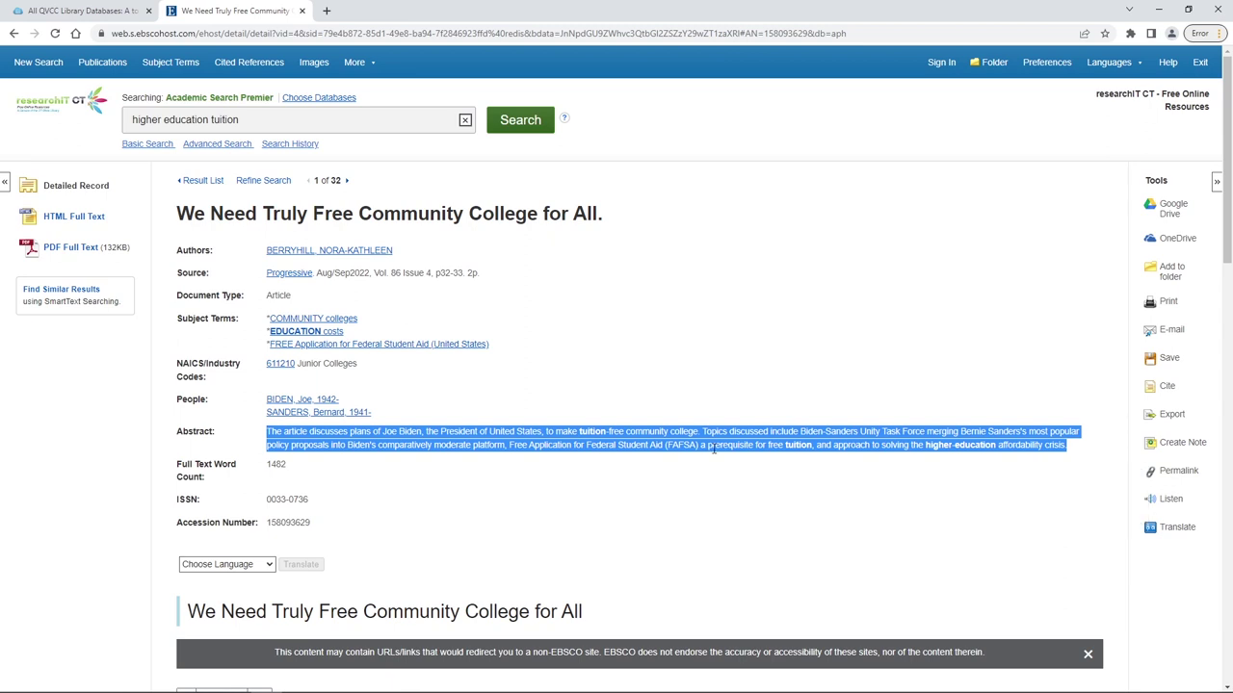
left_click(661, 481)
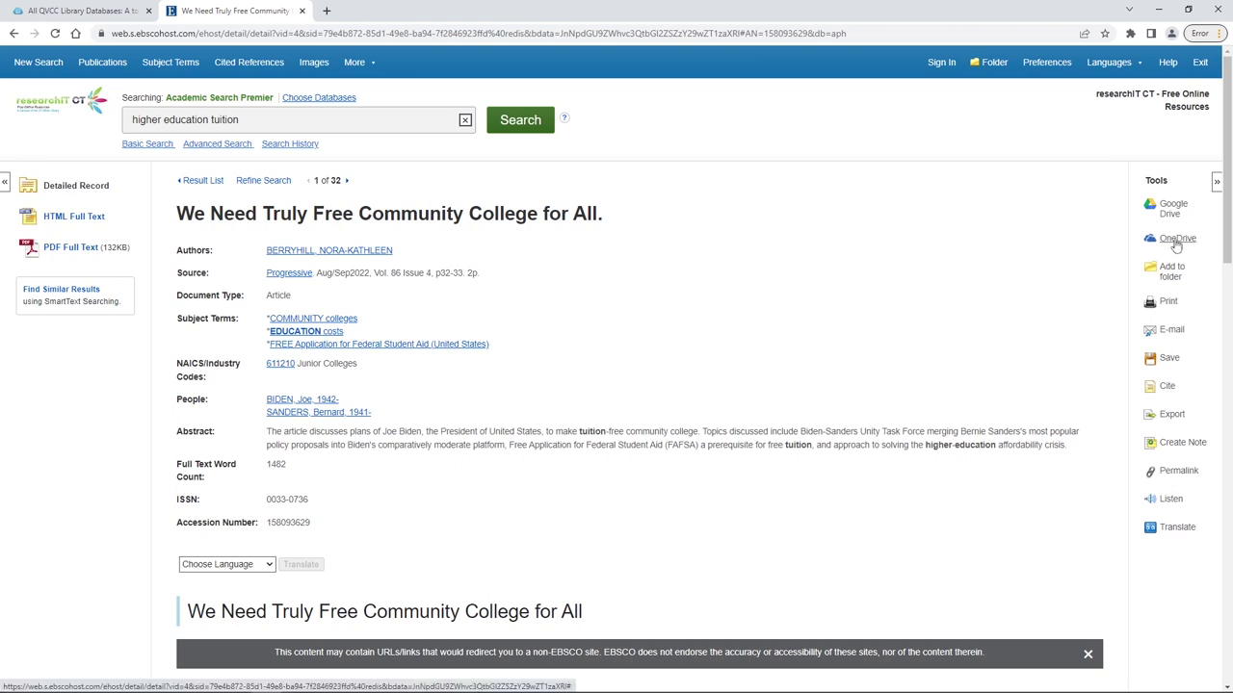
Open the article's e-mail form and set the included citation format to MLA 9th Edition (Modern Language Assoc.)
left_click(1174, 334)
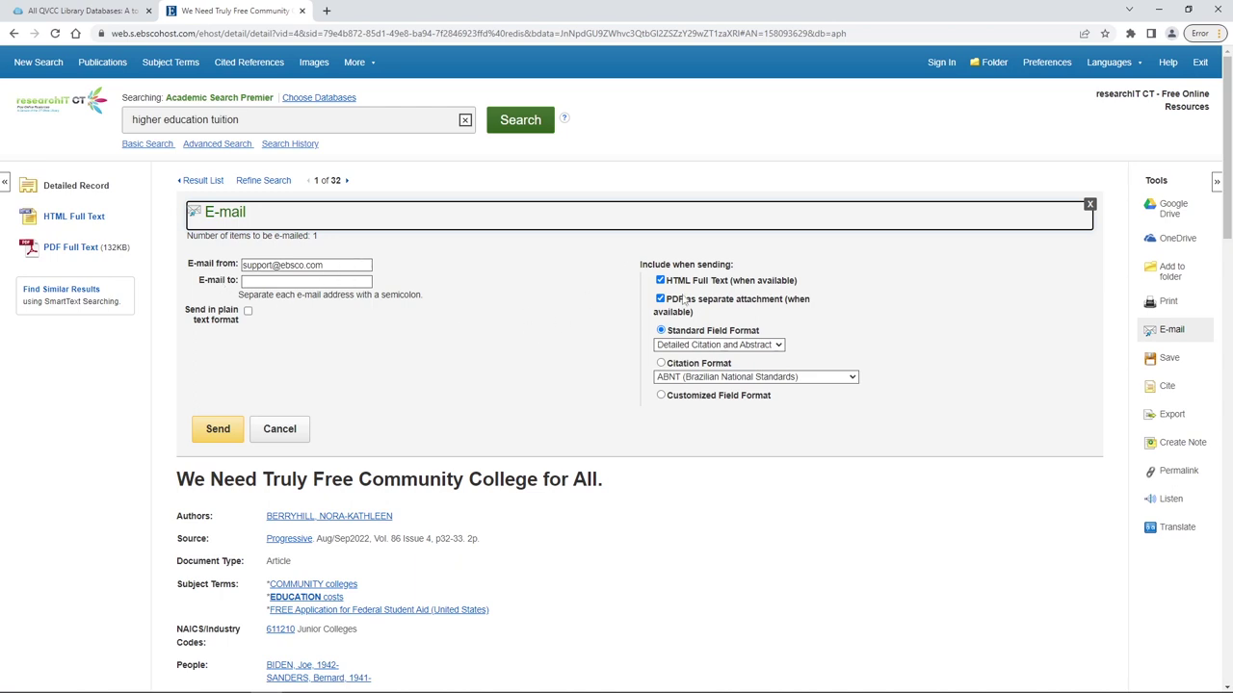
left_click(660, 363)
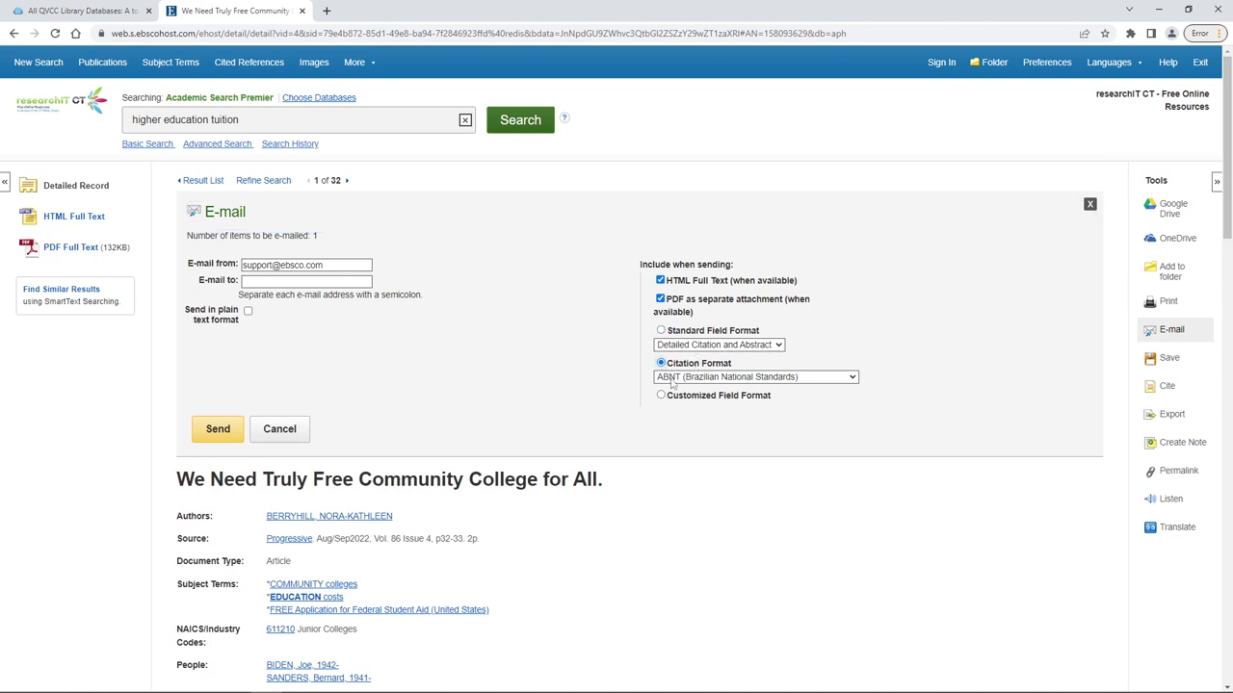
left_click(672, 378)
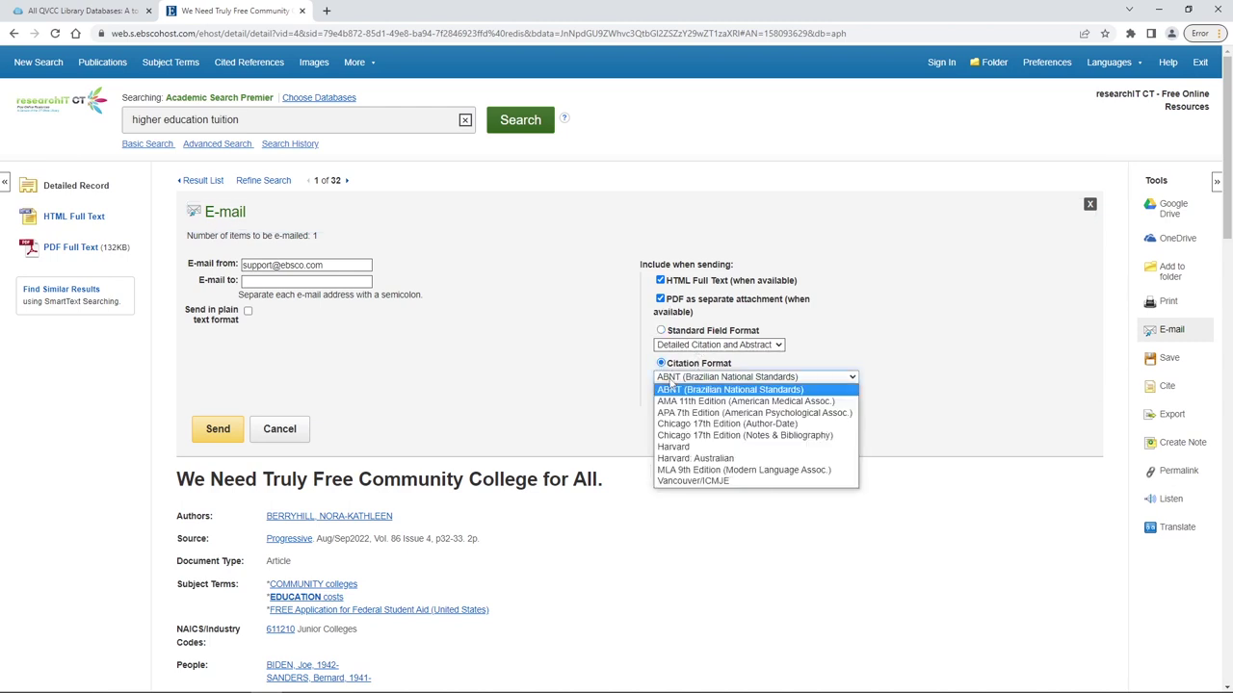
left_click(701, 470)
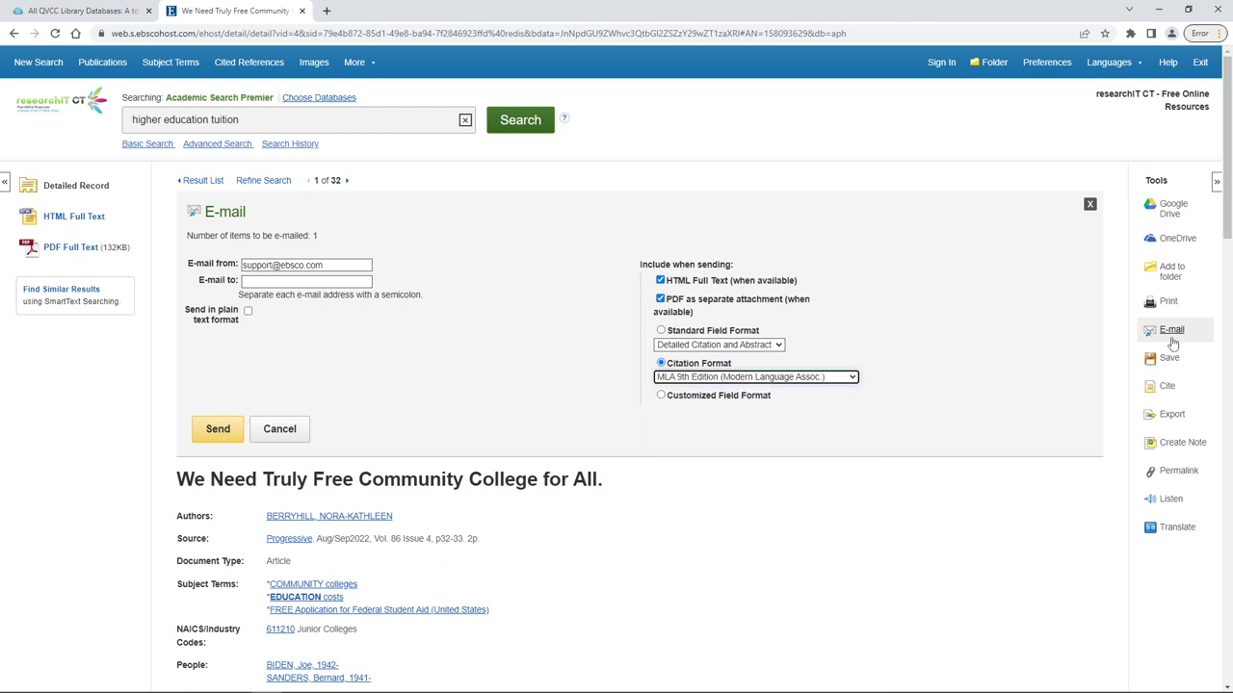
Copy the article's MLA 9th Edition works-cited entry from its citation formats and close the citation list
left_click(1167, 388)
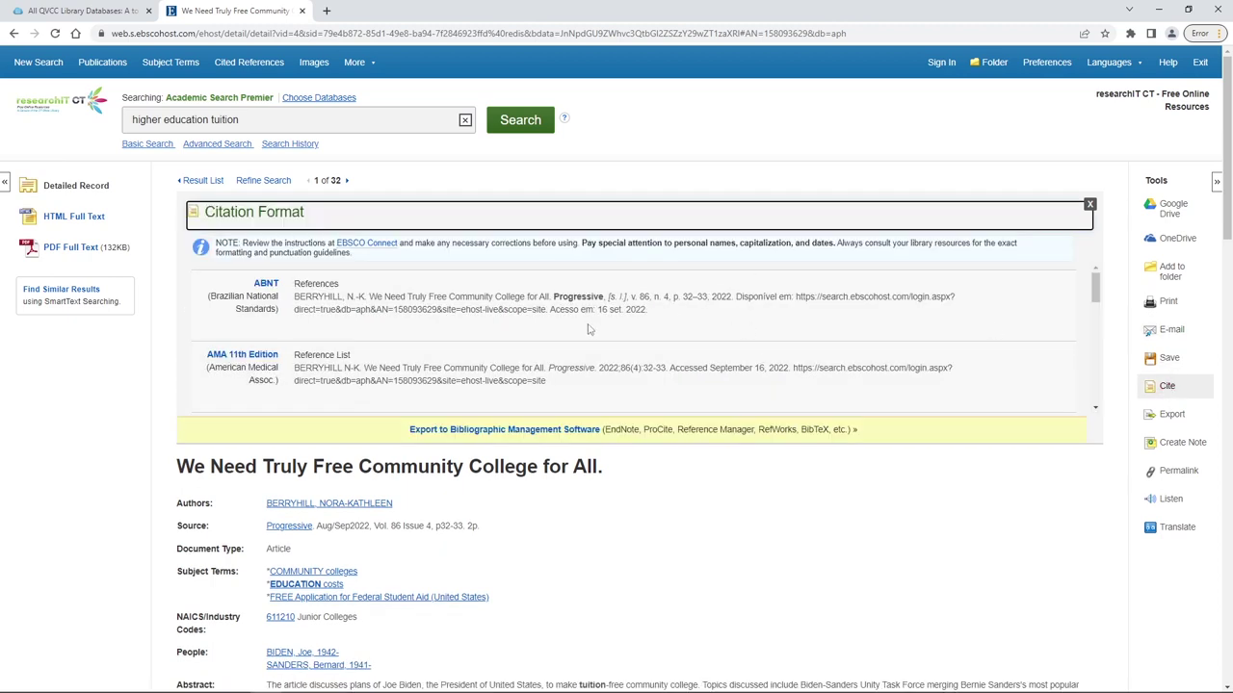
scroll(587, 332, "down", 2)
scroll(584, 339, "down", 5)
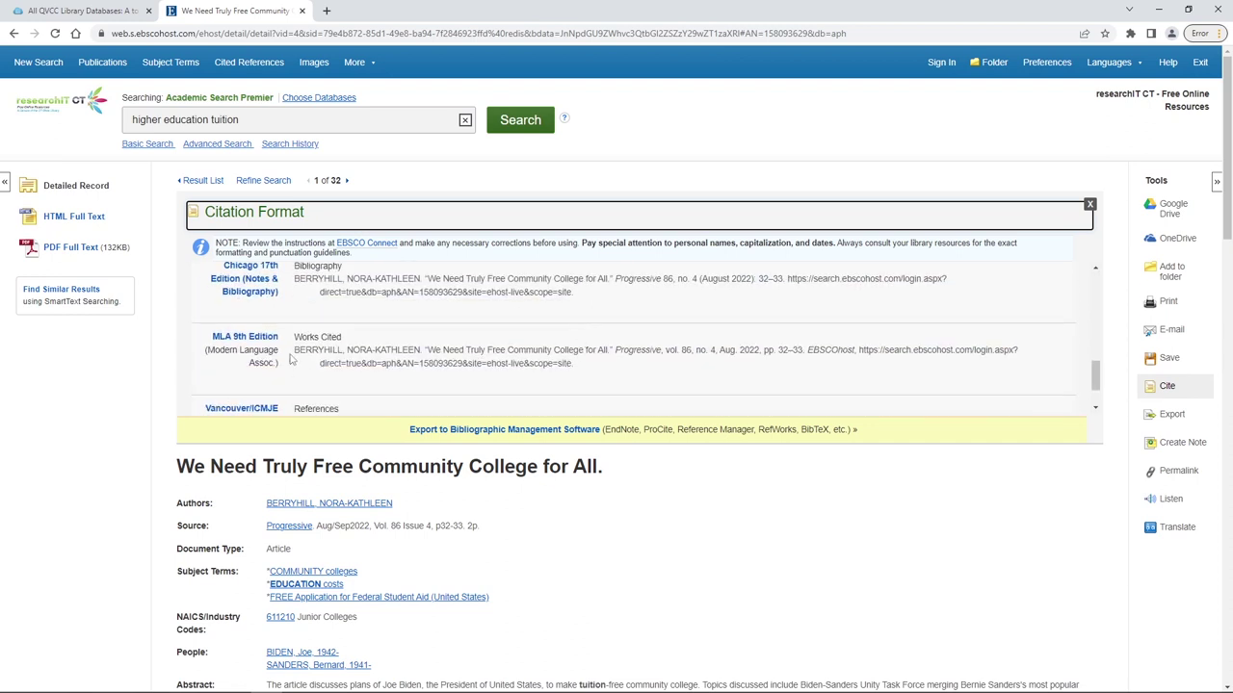
left_click_drag(292, 360, 597, 376)
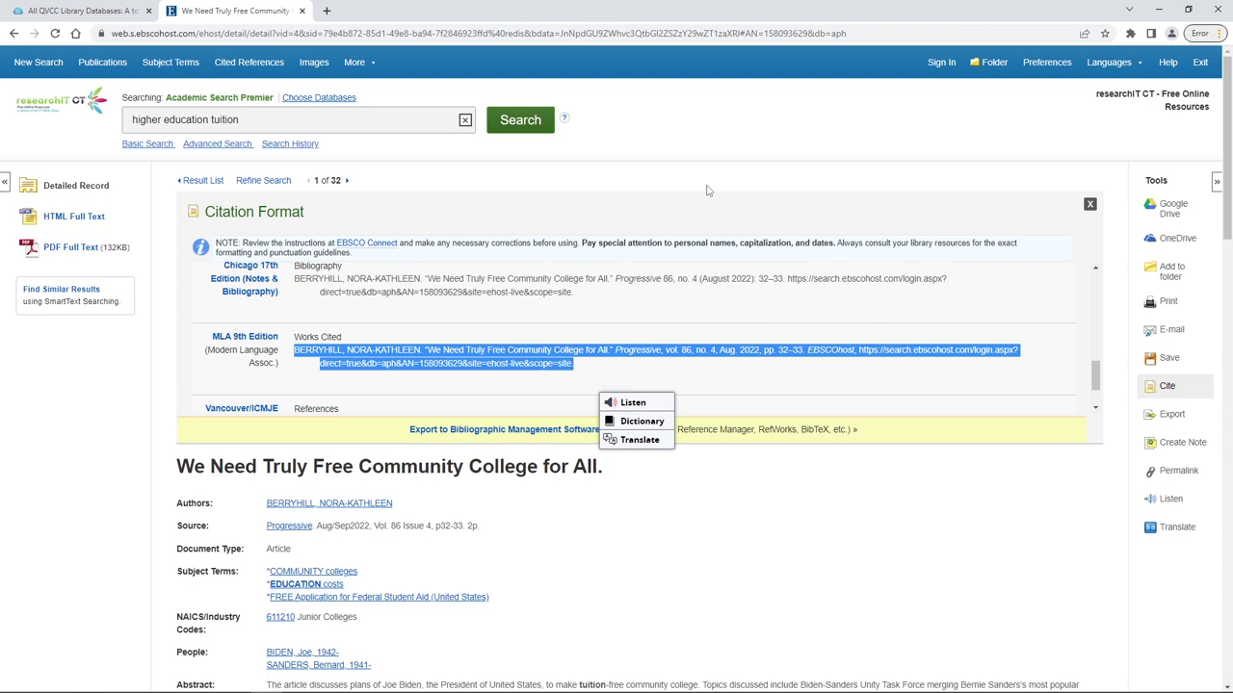
key("ctrl+c")
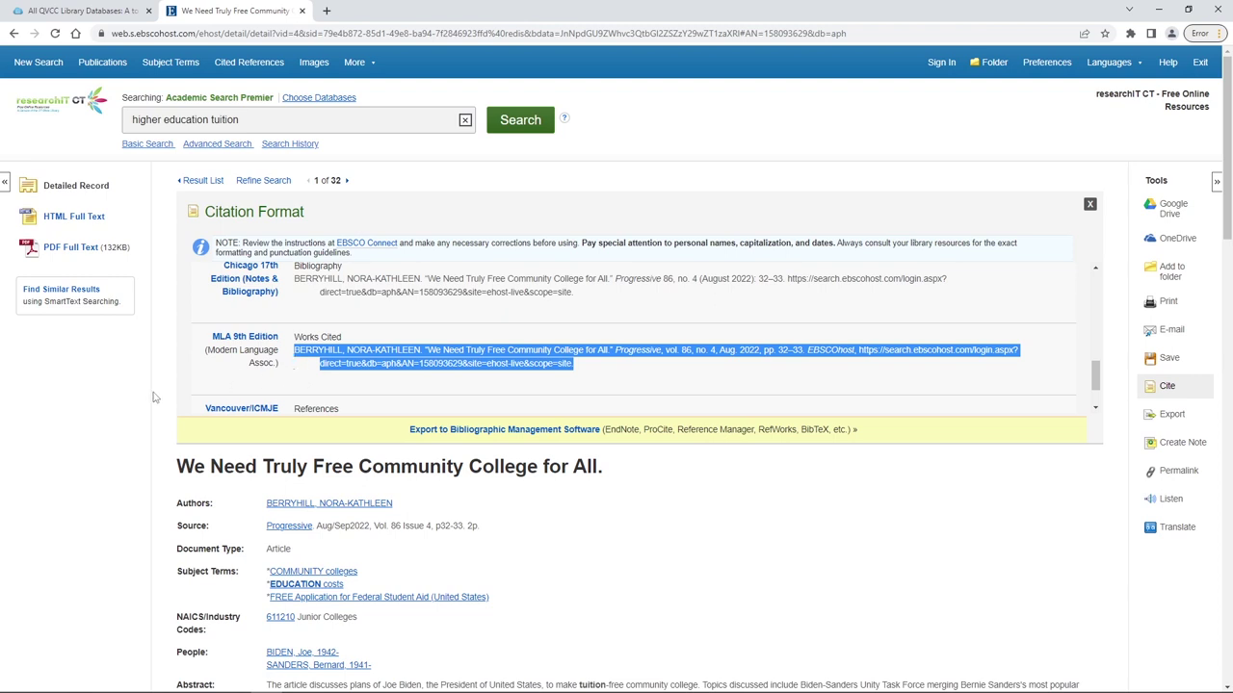
left_click(1164, 387)
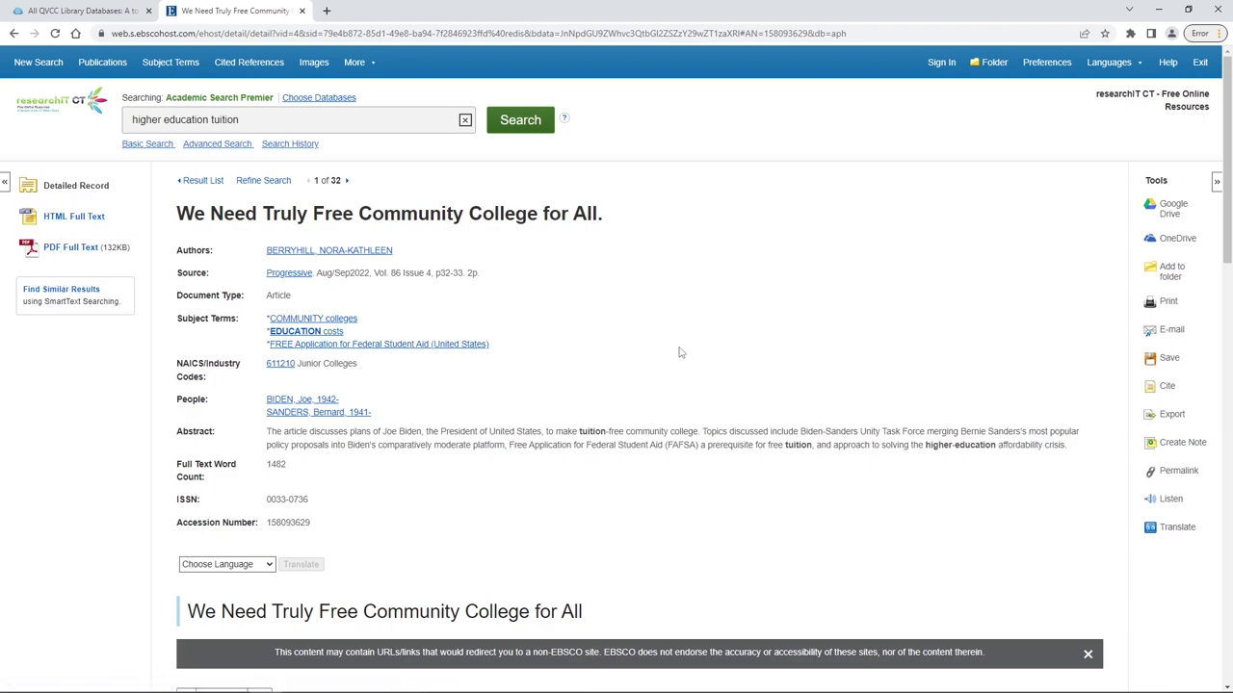
Read through the article's HTML full text below the record details and return to the record's beginning
scroll(679, 353, "down", 5)
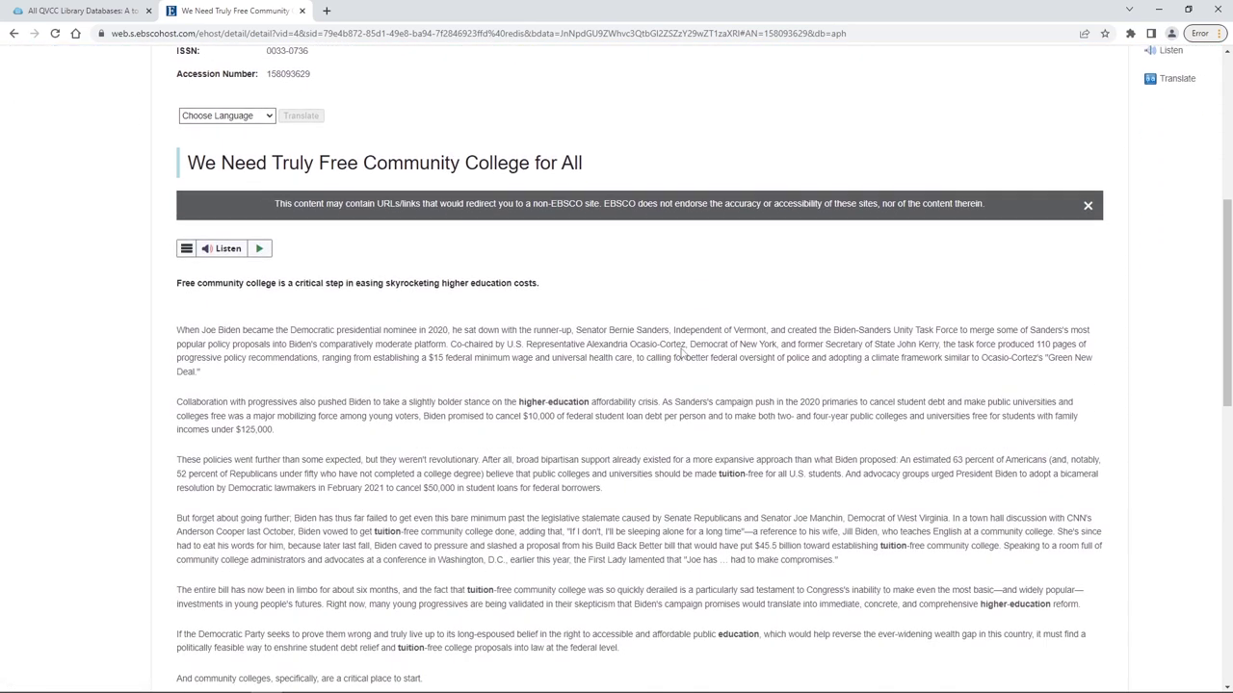
scroll(679, 347, "down", 2)
scroll(680, 348, "down", 1)
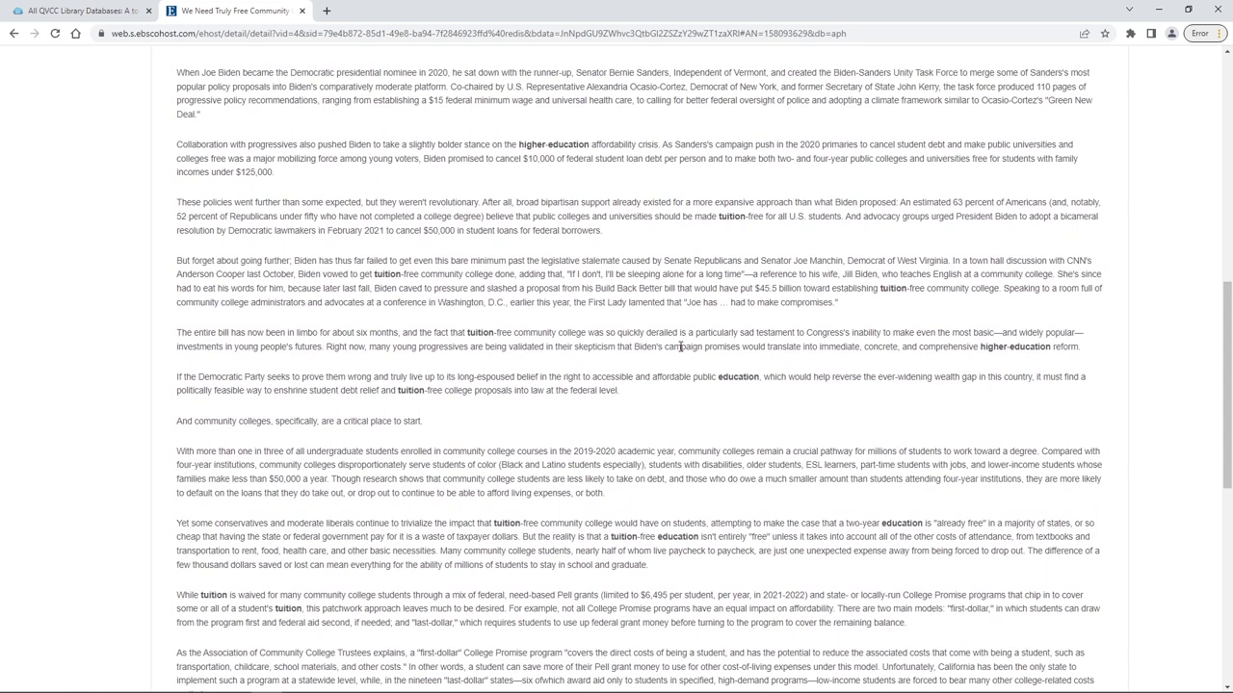
scroll(680, 347, "down", 1)
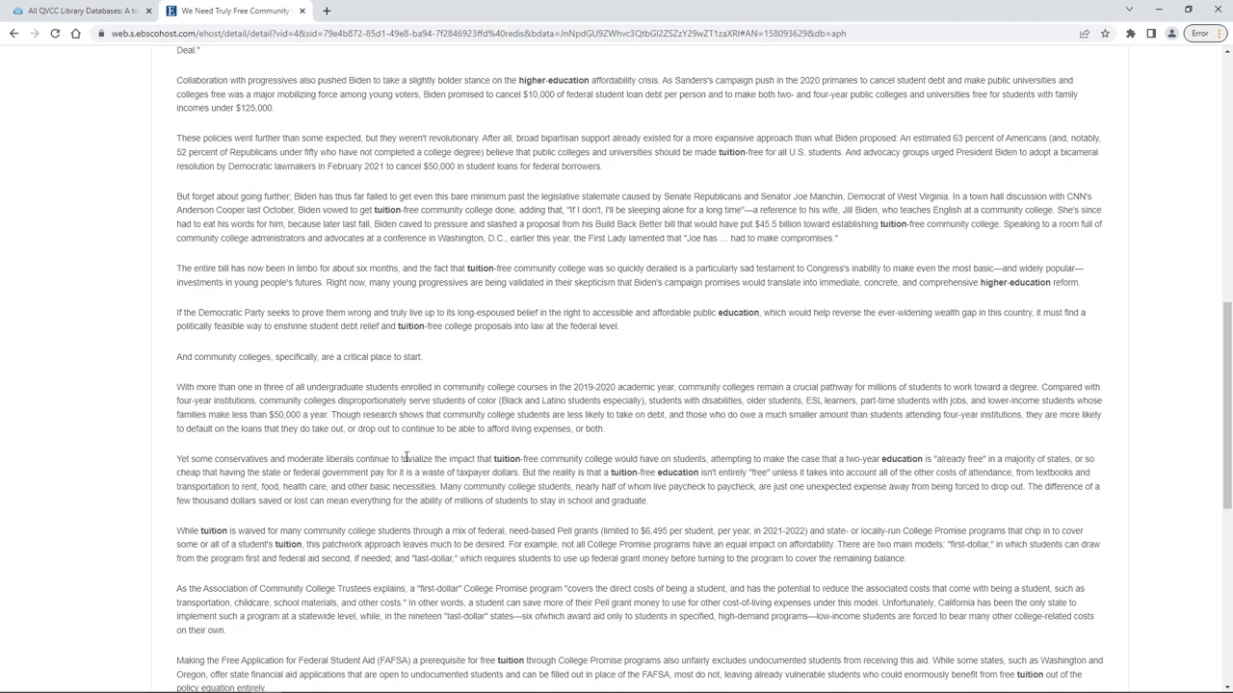
scroll(399, 465, "down", 2)
scroll(399, 473, "down", 1)
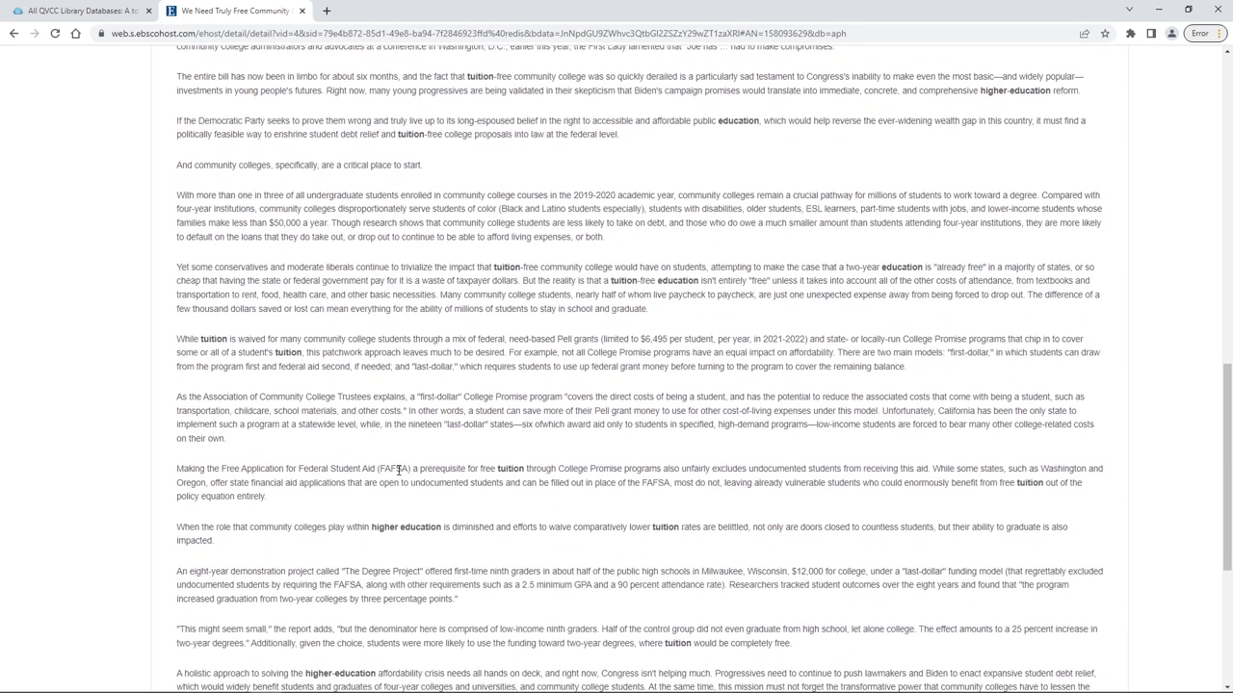
scroll(400, 479, "up", 1)
scroll(400, 479, "up", 15)
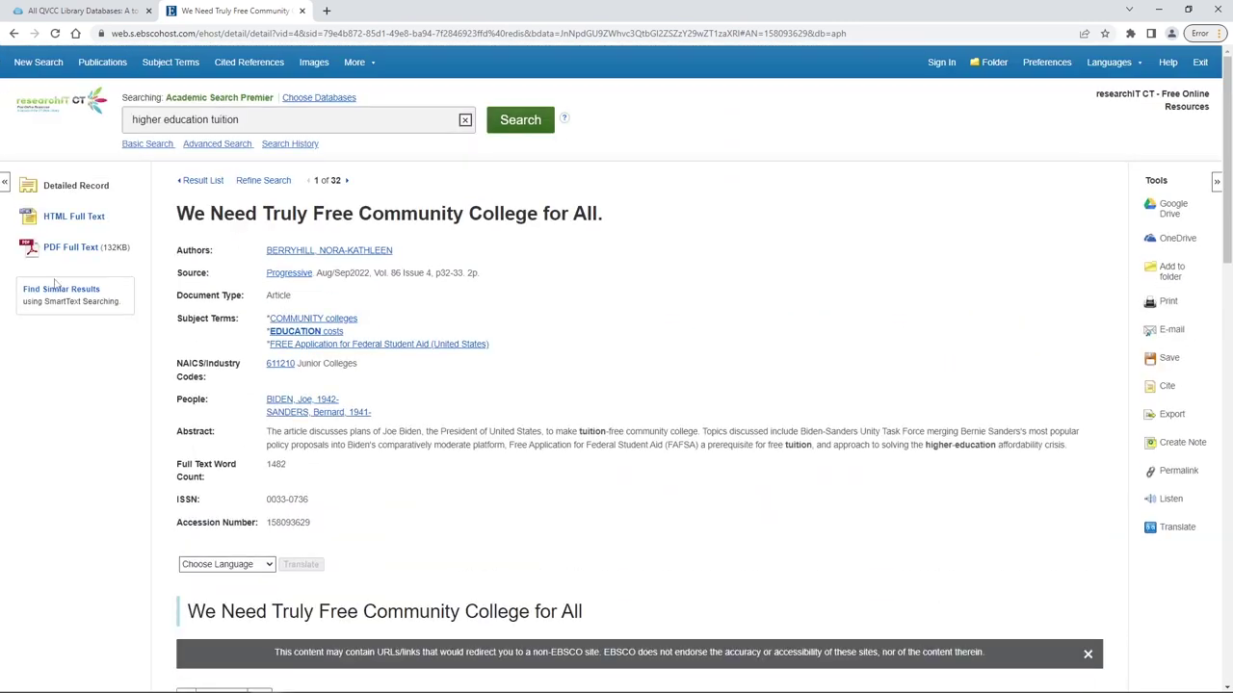
Open the article's PDF full text, view its citation formats and close them again
left_click(68, 251)
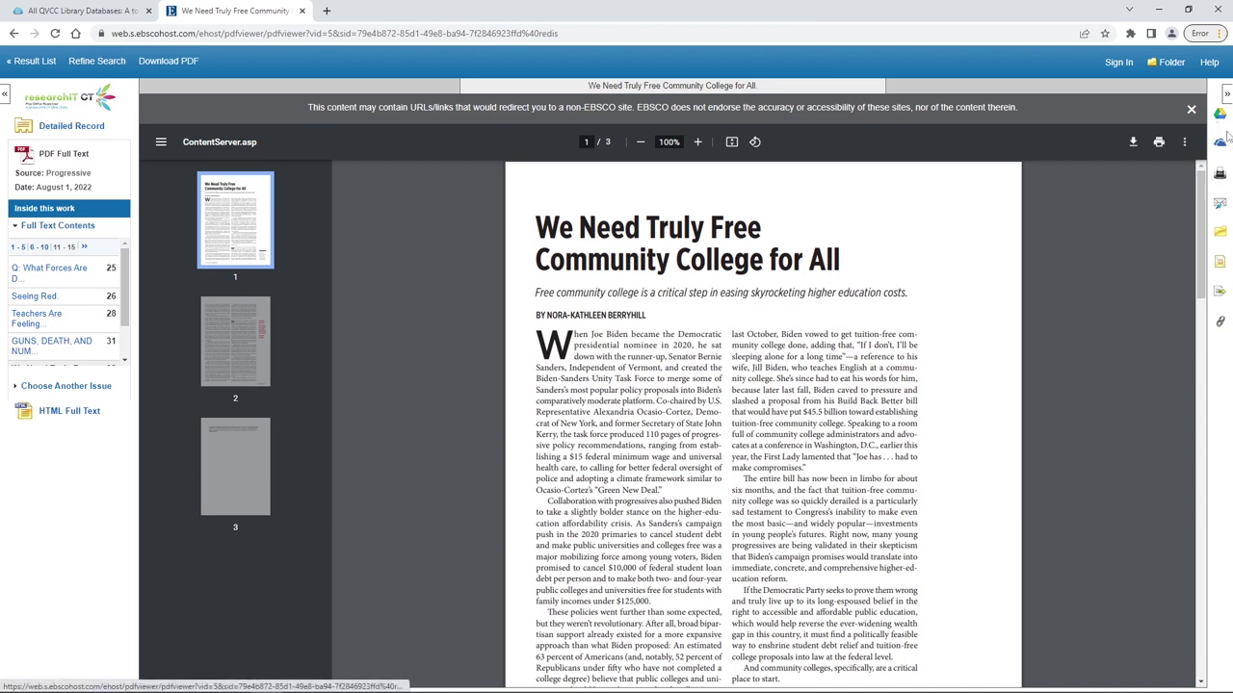
left_click(1219, 258)
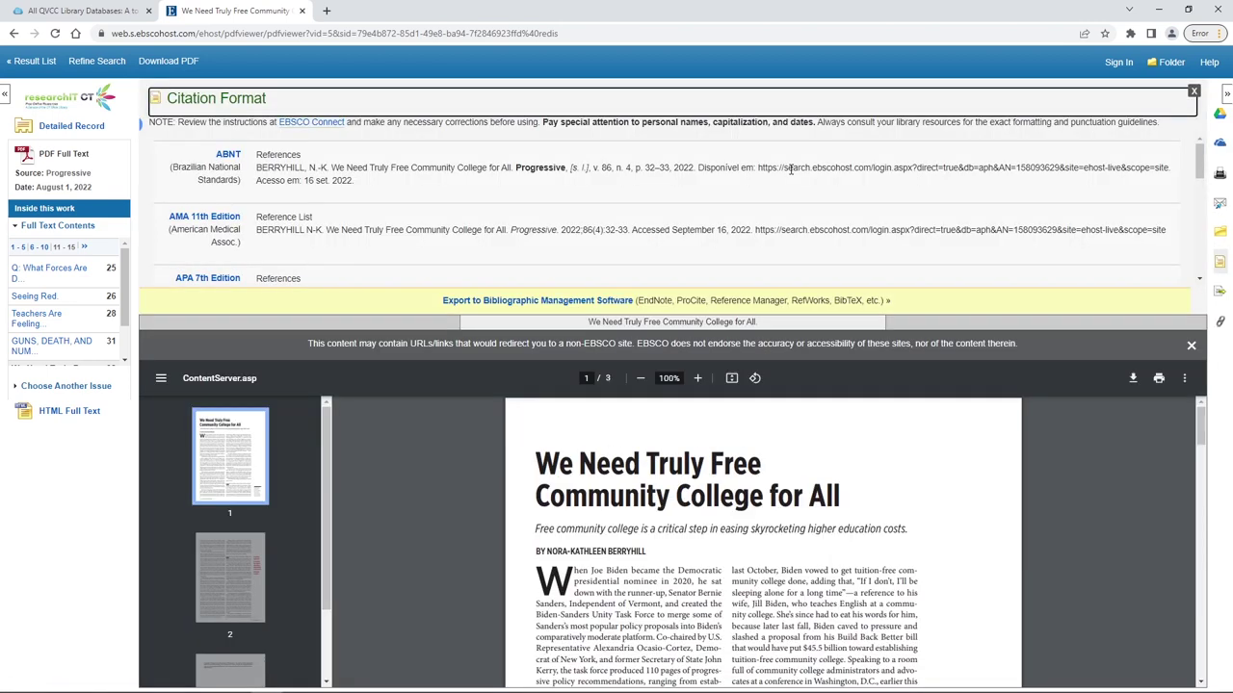
left_click(1192, 91)
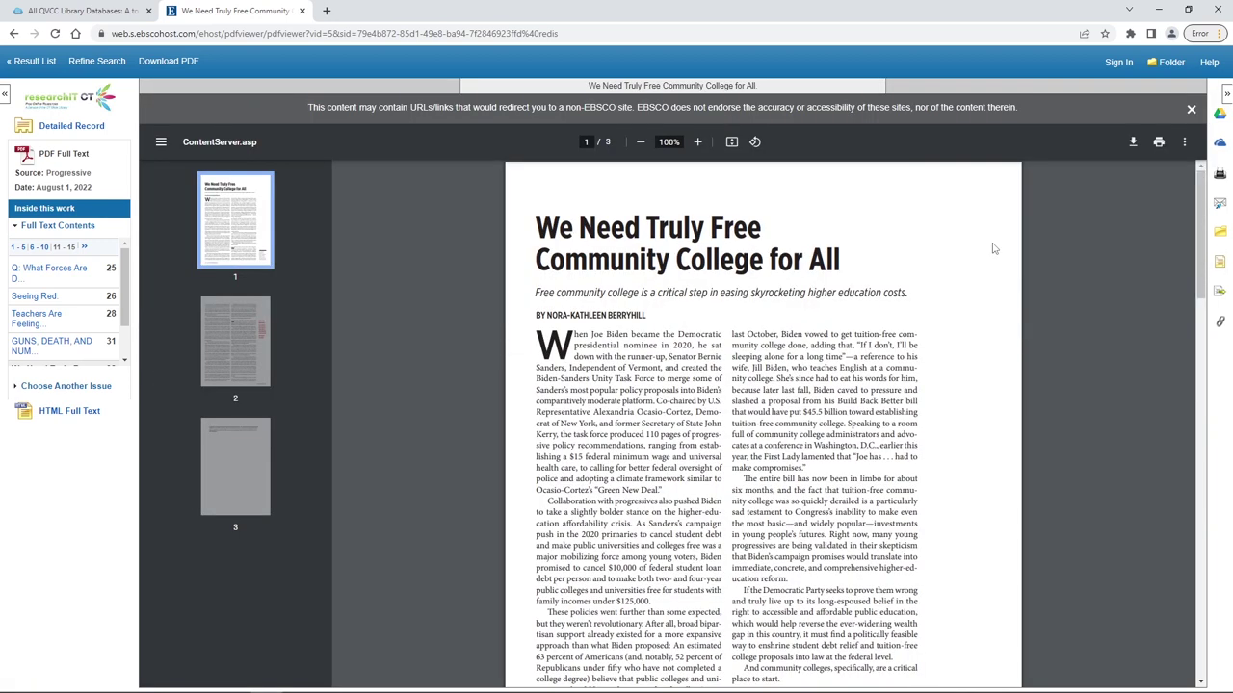